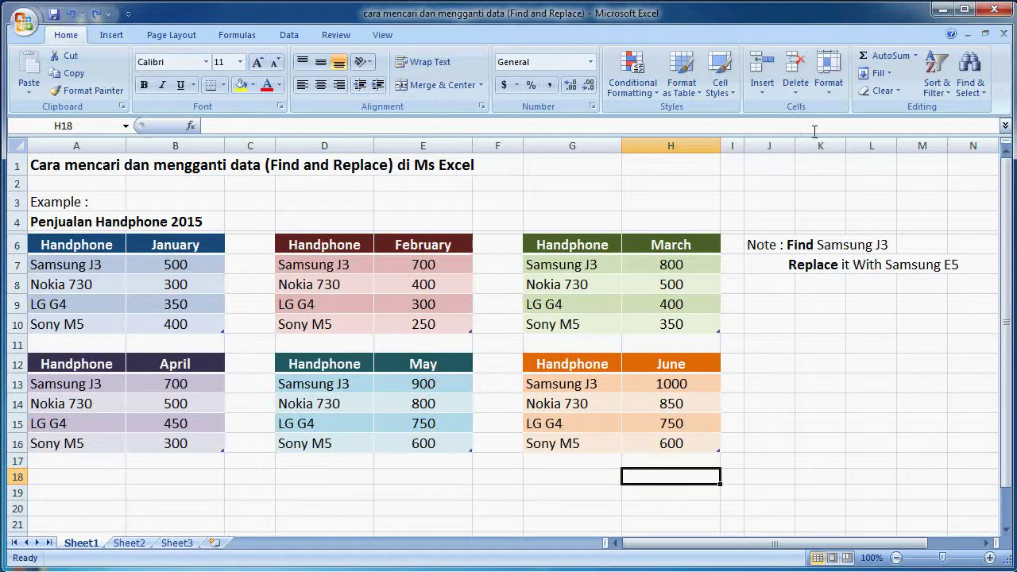
# Open the Find & Select menu in the Home tab's Editing group
pyautogui.click(969, 87)
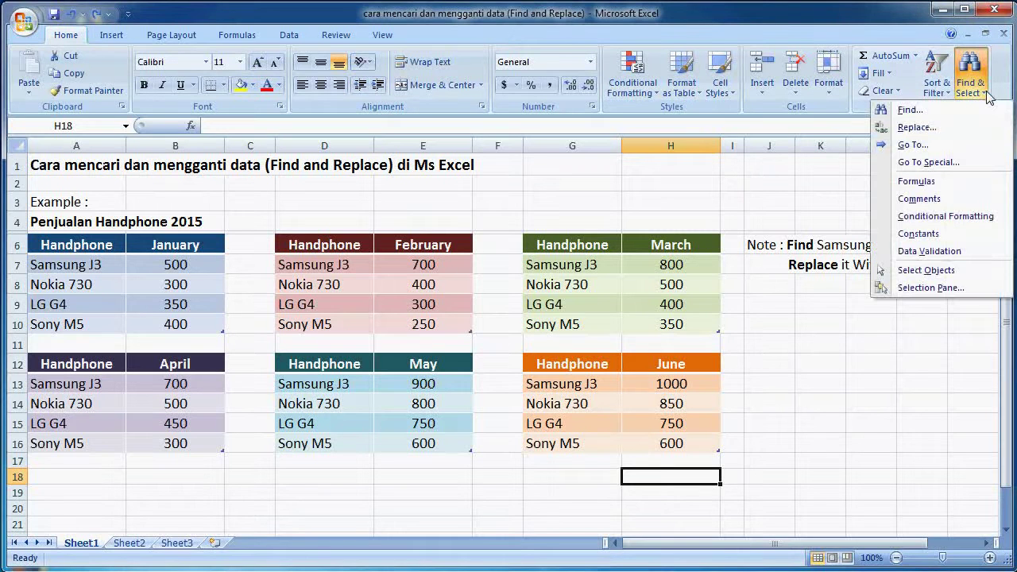
# Open the Find and Replace dialog and move it slightly higher on screen
pyautogui.click(912, 110)
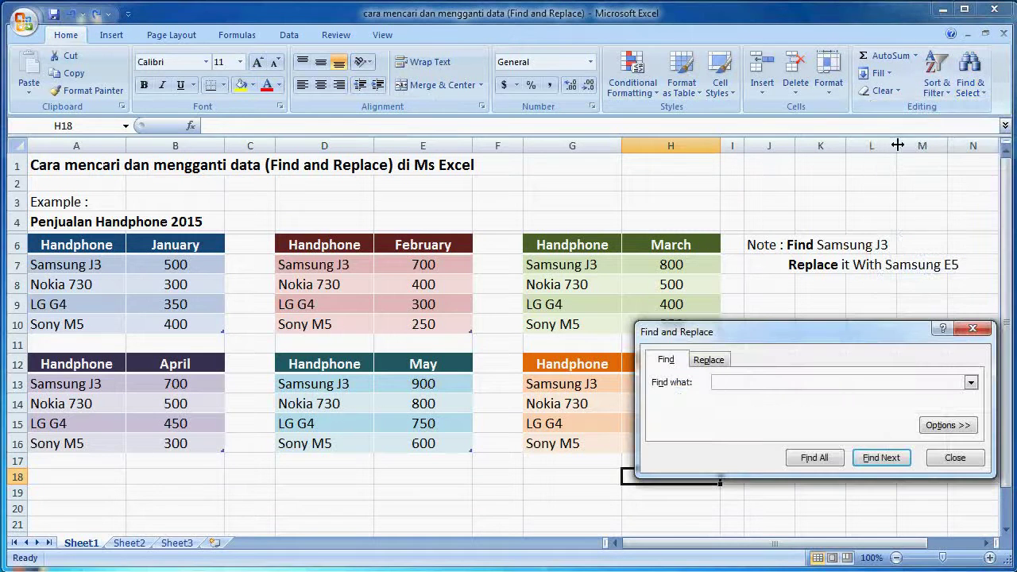
pyautogui.moveTo(781, 332); pyautogui.dragTo(780, 300)
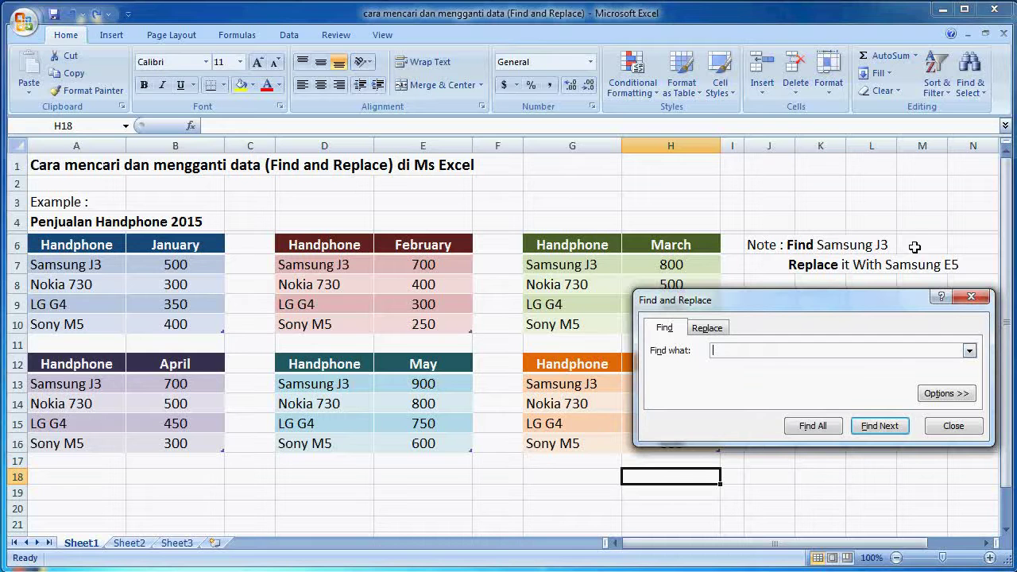
# Copy 'Samsung J3' from cell A7 into Find what and list all matching cells
pyautogui.click(92, 263)
pyautogui.rightClick(92, 264)
pyautogui.click(134, 290)
pyautogui.click(749, 349)
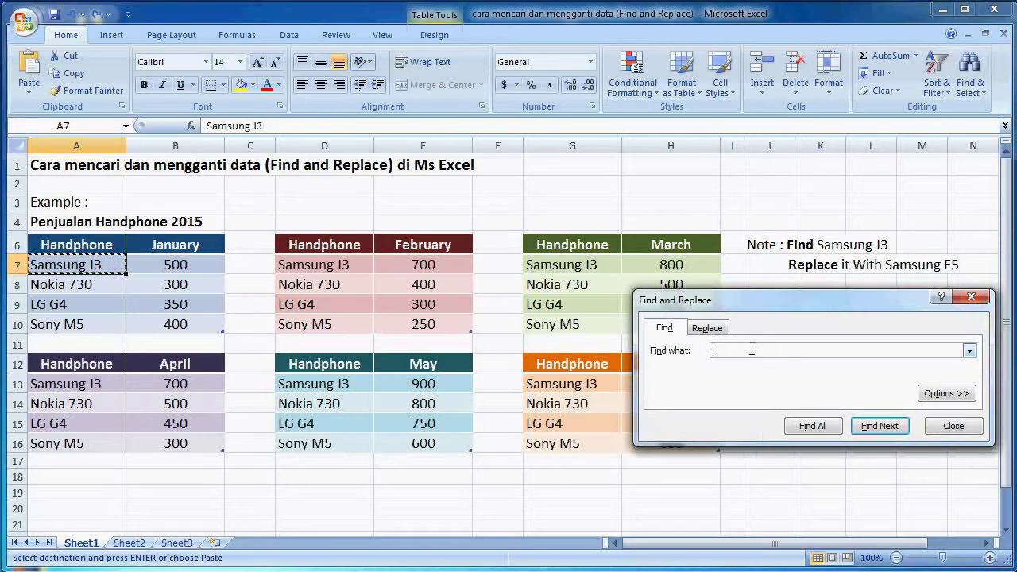
pyautogui.rightClick(751, 351)
pyautogui.click(786, 396)
pyautogui.click(582, 477)
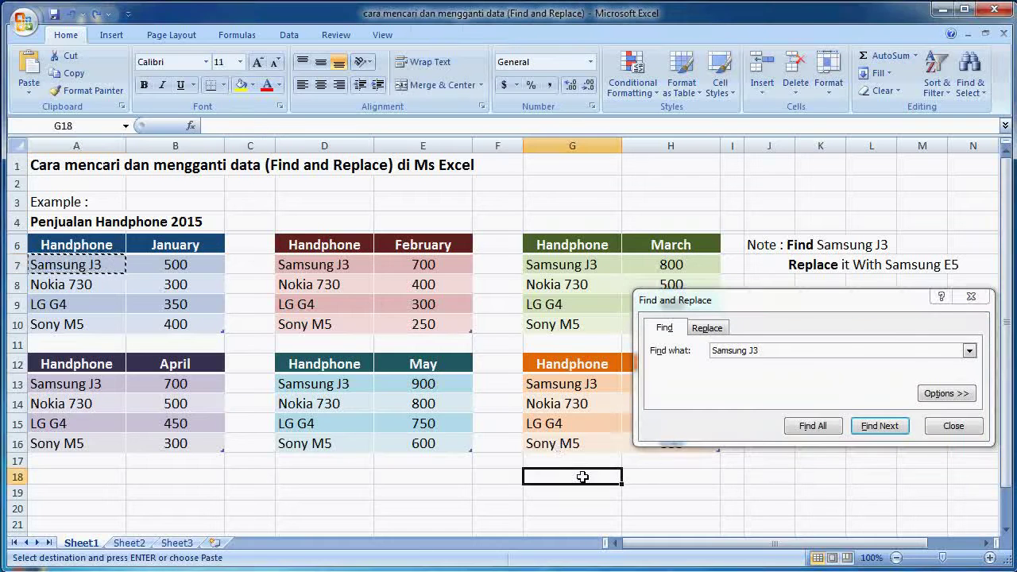
pyautogui.click(820, 429)
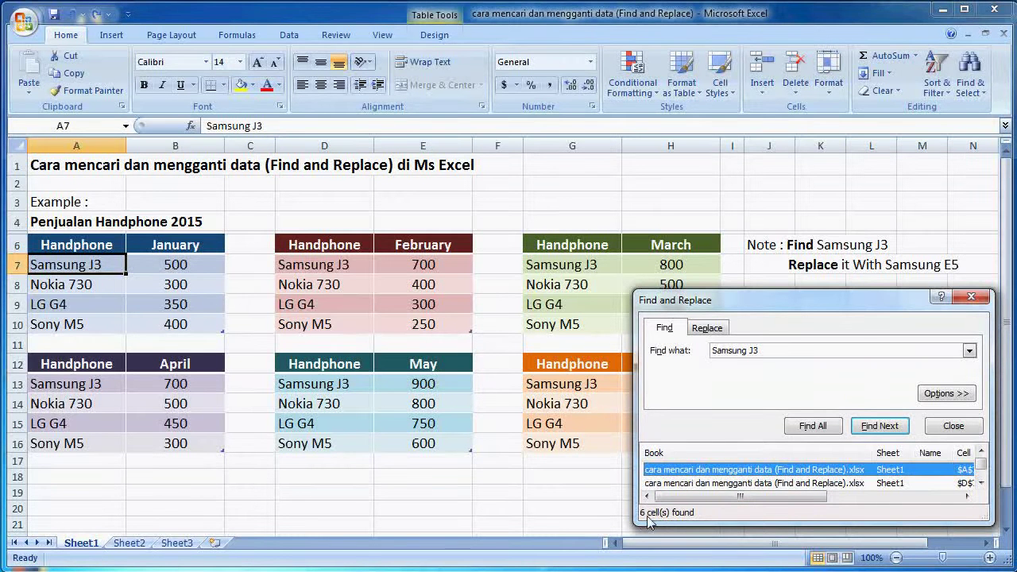
# Enlarge the results list and scroll through the six Samsung J3 matches, including $A$13, $D$13, $G$13
pyautogui.moveTo(865, 298); pyautogui.dragTo(863, 289)
pyautogui.moveTo(859, 533); pyautogui.dragTo(859, 542)
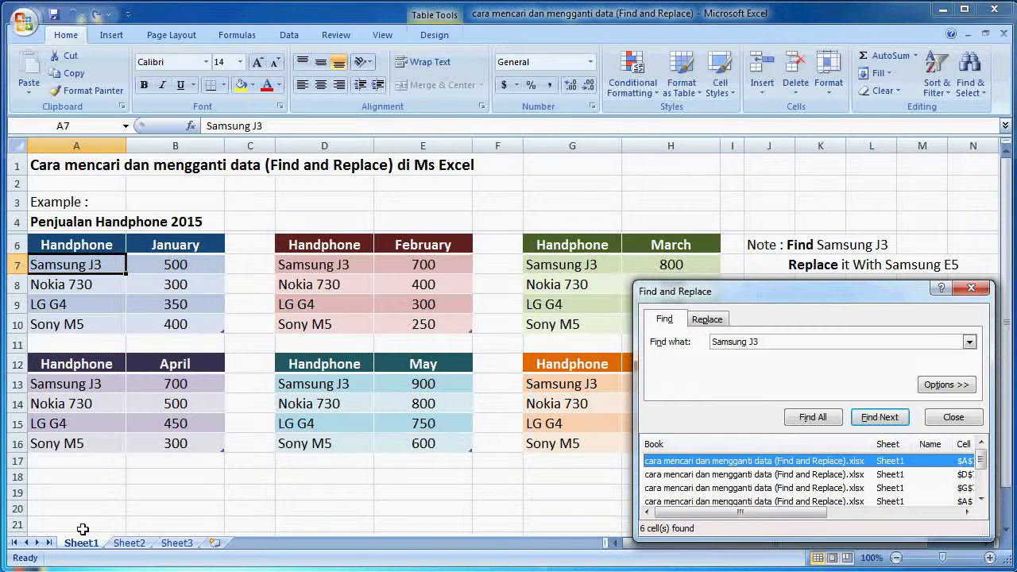
pyautogui.click(968, 513)
pyautogui.click(968, 512)
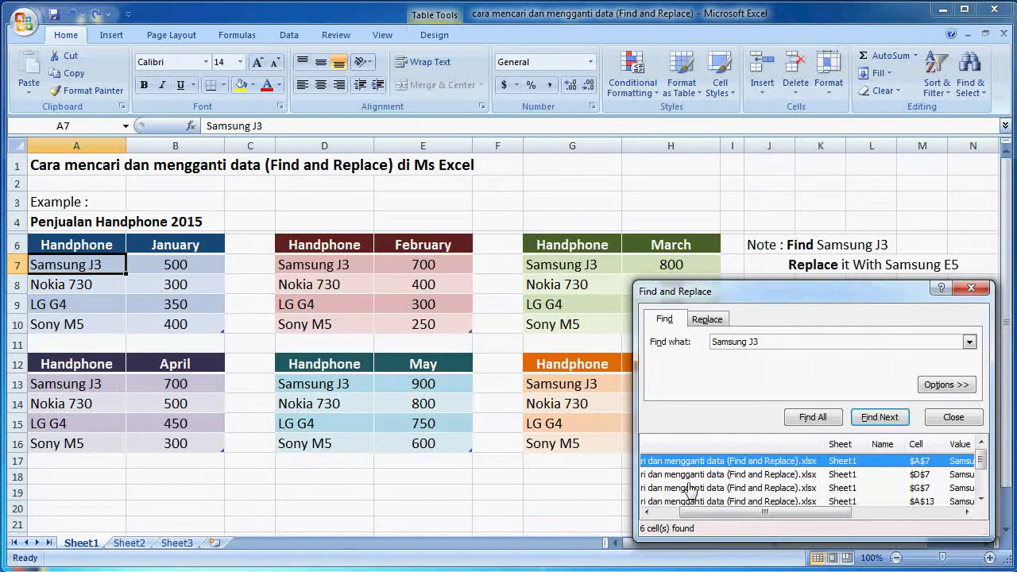
pyautogui.click(981, 498)
pyautogui.click(981, 498)
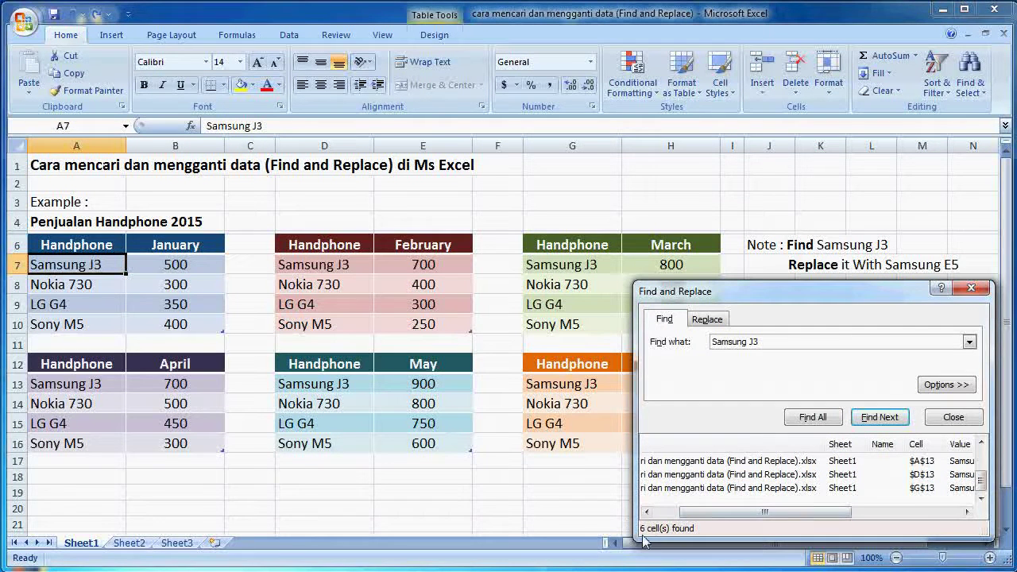
# On the Replace tab, replace all Samsung J3 entries with Samsung E5
pyautogui.click(715, 321)
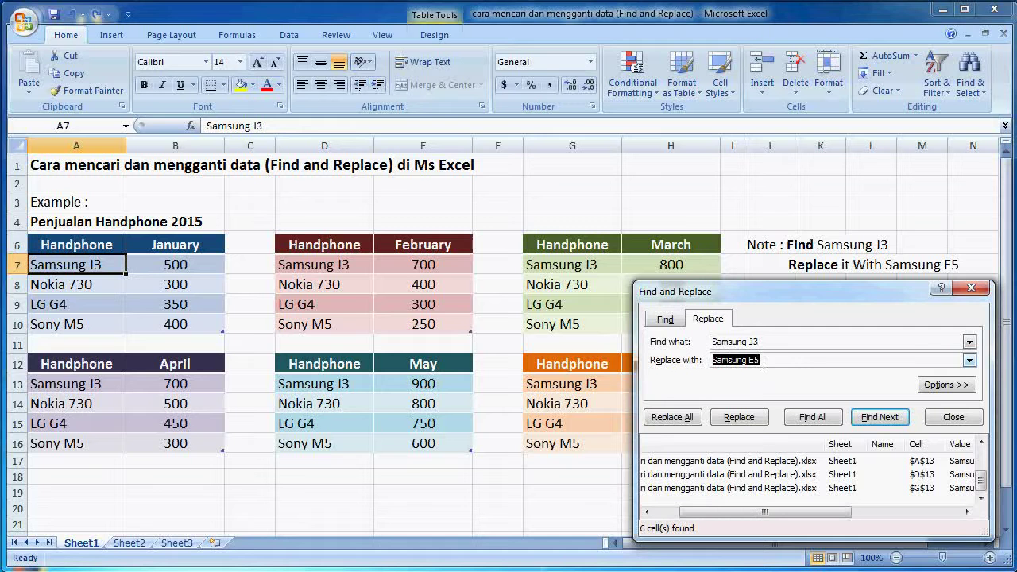
pyautogui.click(681, 423)
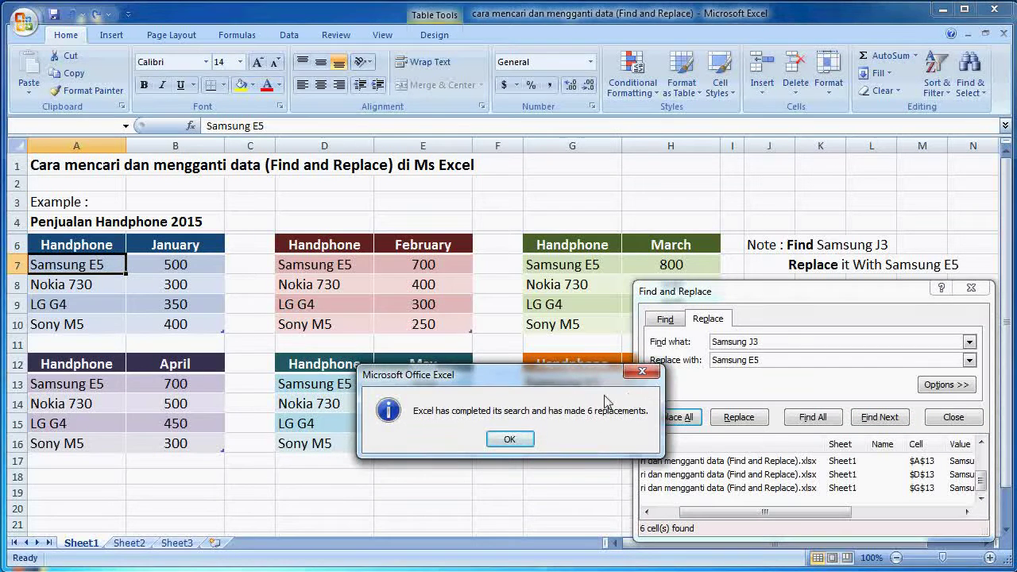
# Dismiss the 6-replacements message, close Find and Replace, and select cell H18
pyautogui.click(518, 441)
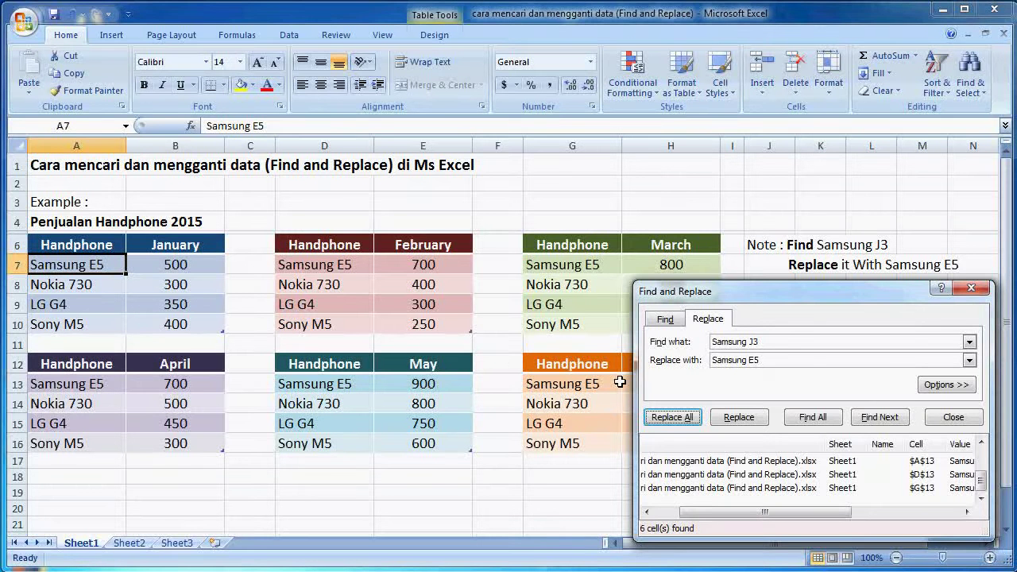
pyautogui.click(981, 292)
pyautogui.click(663, 477)
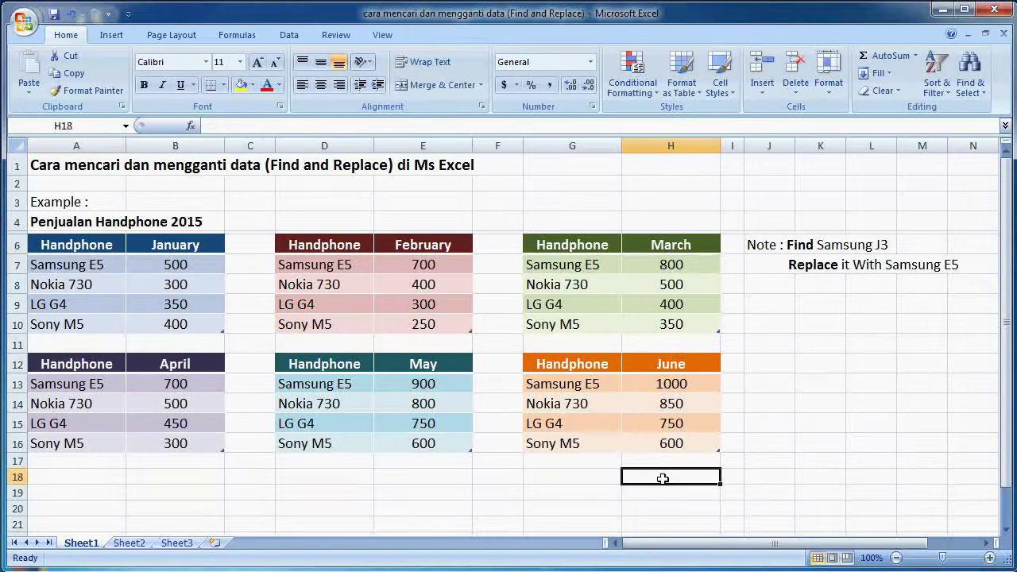